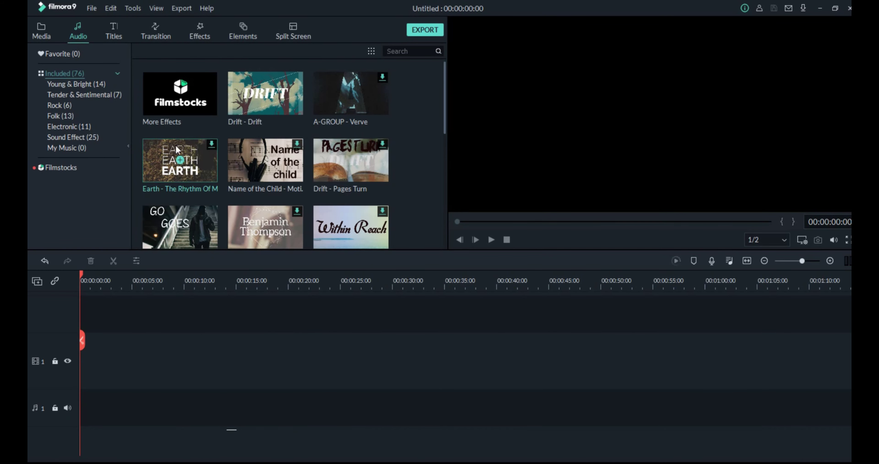
Place the Drift - Drift music at the start of audio track 1
{"action": "left_click", "coordinate": [41, 35]}
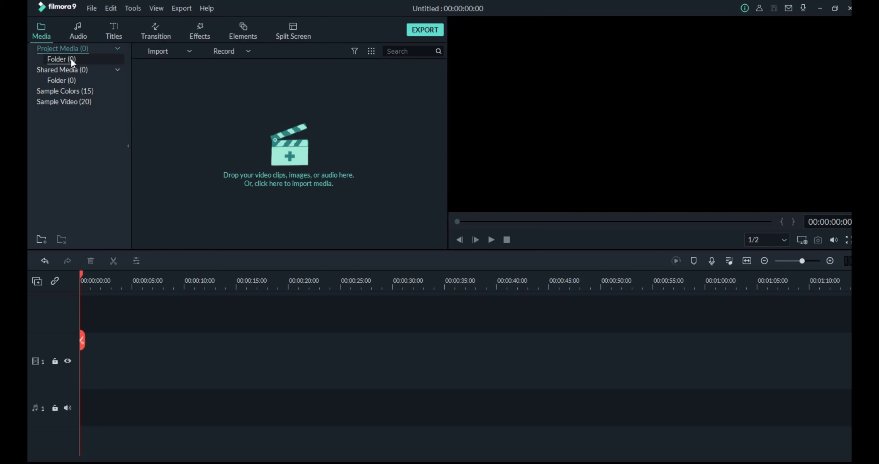
{"action": "left_click", "coordinate": [82, 24]}
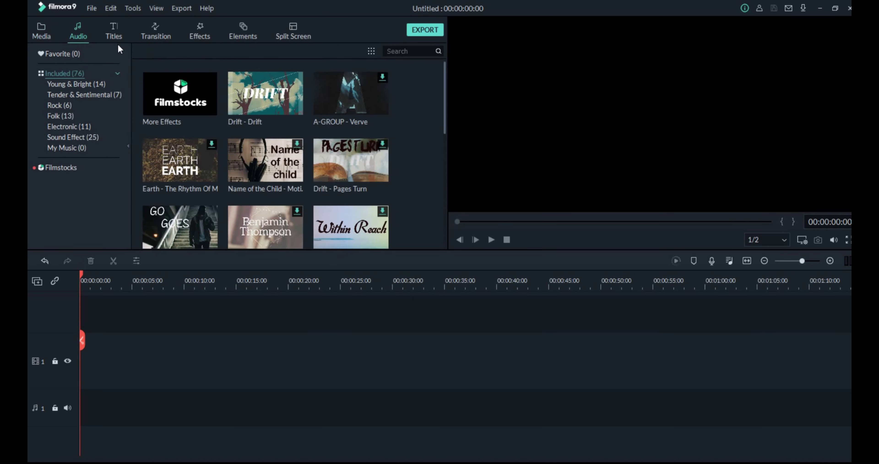
{"action": "scroll", "coordinate": [445, 102], "scroll_direction": "down", "scroll_amount": 3}
{"action": "scroll", "coordinate": [448, 79], "scroll_direction": "up", "scroll_amount": 3}
{"action": "mouse_move", "coordinate": [256, 108]}
{"action": "left_mouse_down"}
{"action": "mouse_move", "coordinate": [113, 315]}
{"action": "mouse_move", "coordinate": [87, 330]}
{"action": "left_mouse_up"}
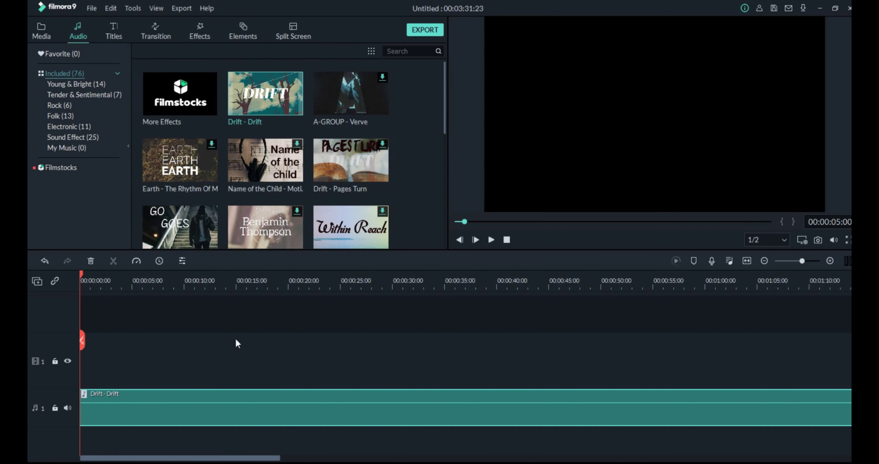
Preview the music for a few seconds and lower its volume line
{"action": "left_click", "coordinate": [490, 239]}
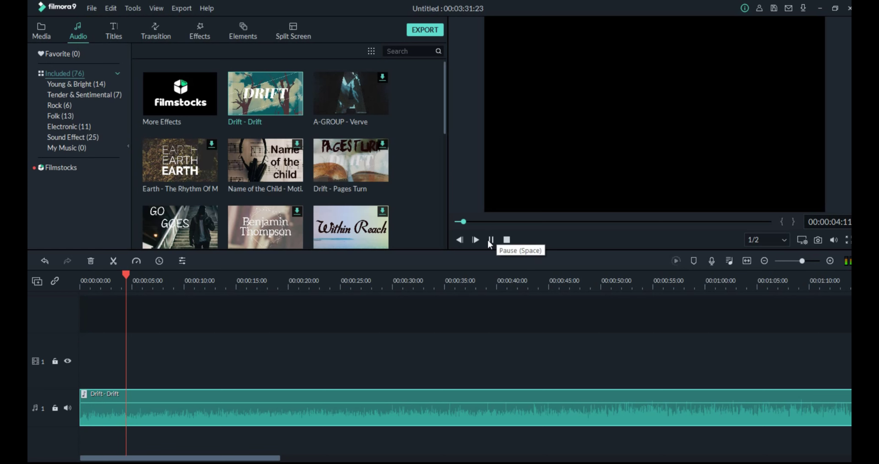
{"action": "left_click", "coordinate": [491, 240]}
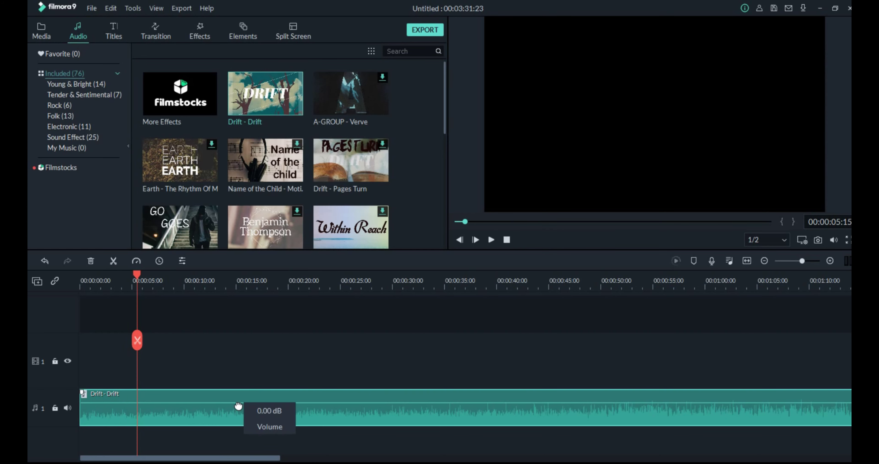
{"action": "left_click_drag", "start_coordinate": [238, 404], "coordinate": [238, 407]}
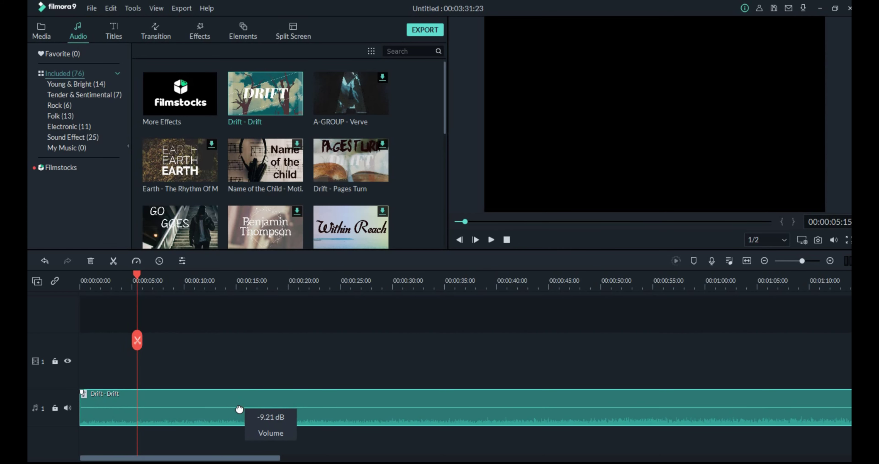
Add an Opener 1 title at the start of video track 1 and open its text editor
{"action": "left_click", "coordinate": [110, 30]}
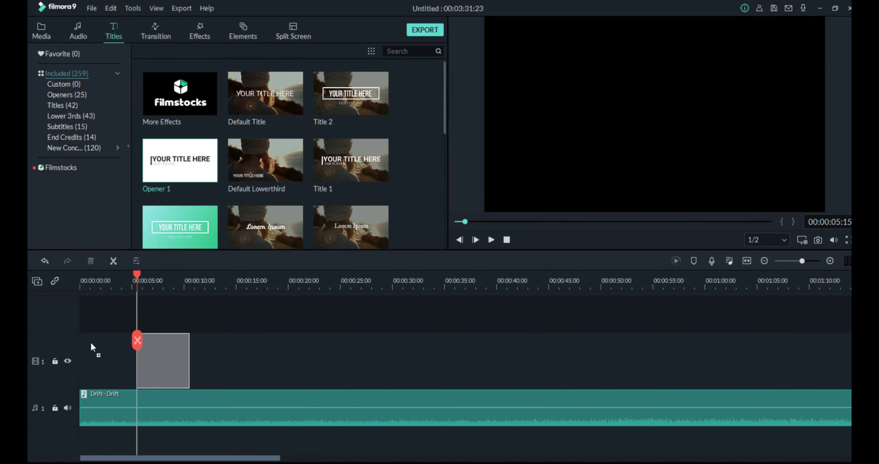
{"action": "left_click_drag", "start_coordinate": [170, 147], "coordinate": [91, 341]}
{"action": "double_click", "coordinate": [113, 365]}
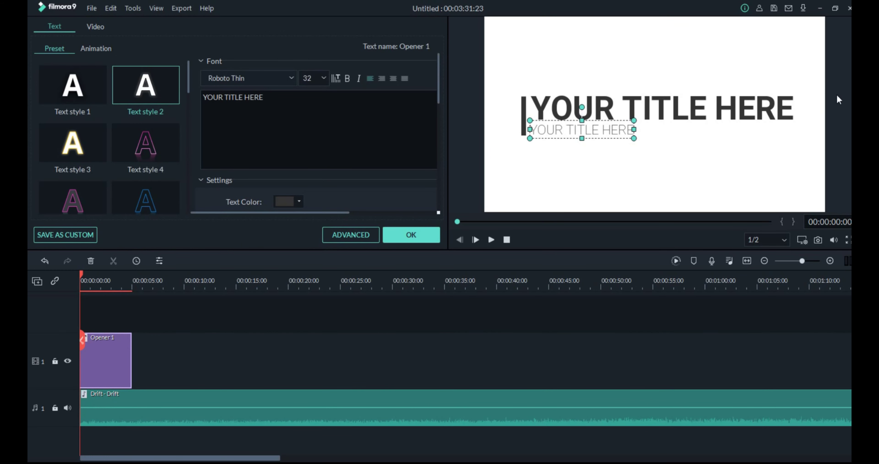
Replace the 'YOUR TITLE HERE' placeholder with 'FILMORA VIDEO EDITOR'
{"action": "left_click", "coordinate": [777, 108]}
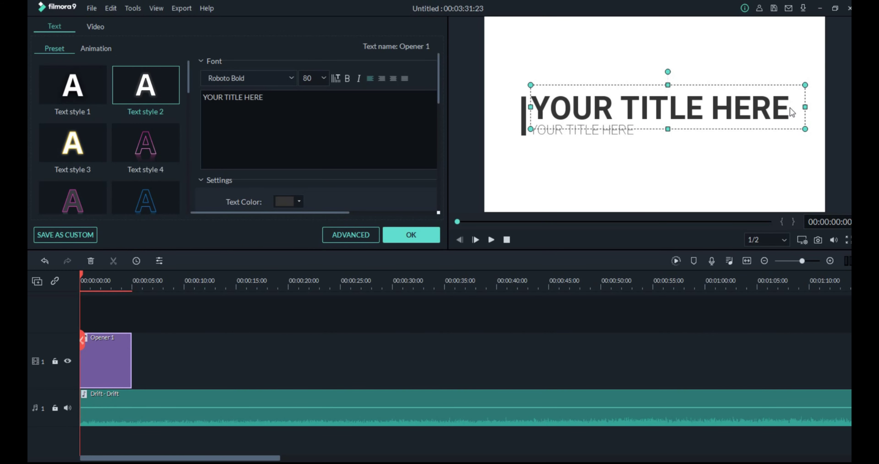
{"action": "key", "text": "BackSpace"}
{"action": "key", "text": "BackSpace"}
{"action": "key", "text": "BackSpace"}
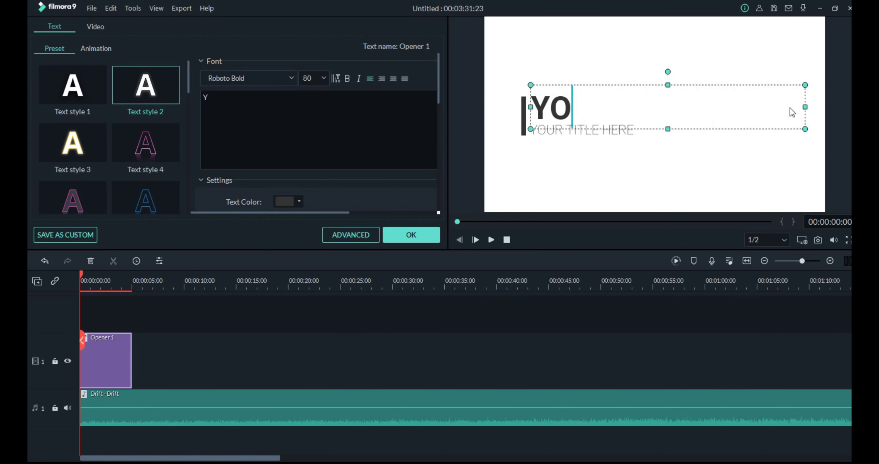
{"action": "type", "text": "FILMO"}
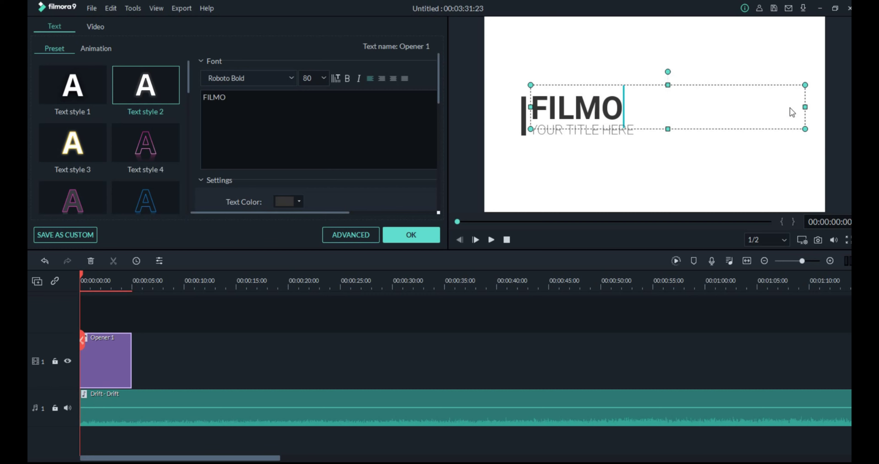
{"action": "type", "text": "RA VI"}
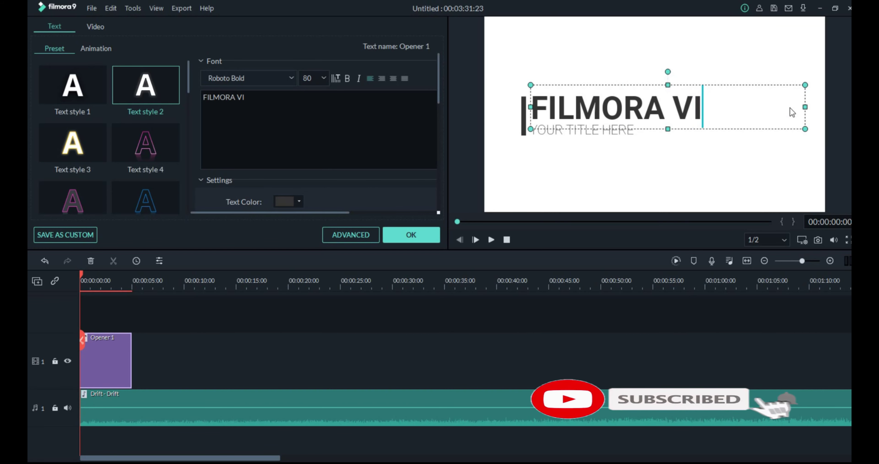
{"action": "type", "text": "DEO EDO"}
{"action": "key", "text": "BackSpace"}
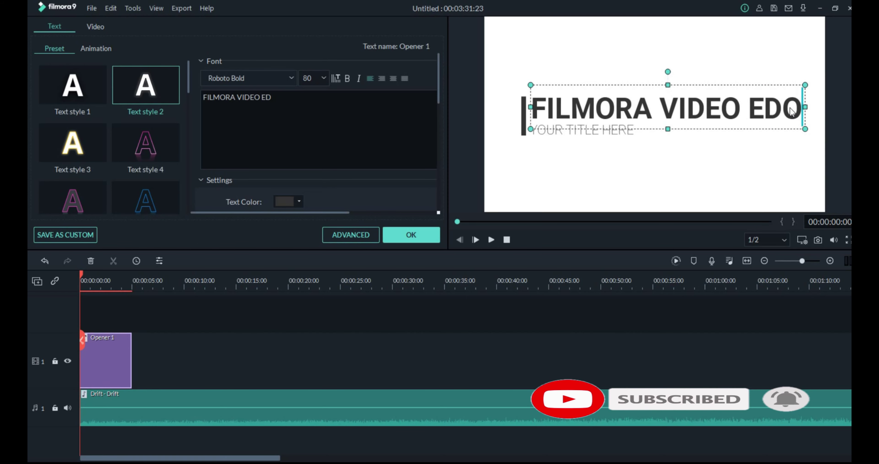
{"action": "type", "text": "ITOR"}
Type 'LEARN EVERYTHINGWITHJ' into the opener's subtitle box
{"action": "left_click", "coordinate": [630, 134]}
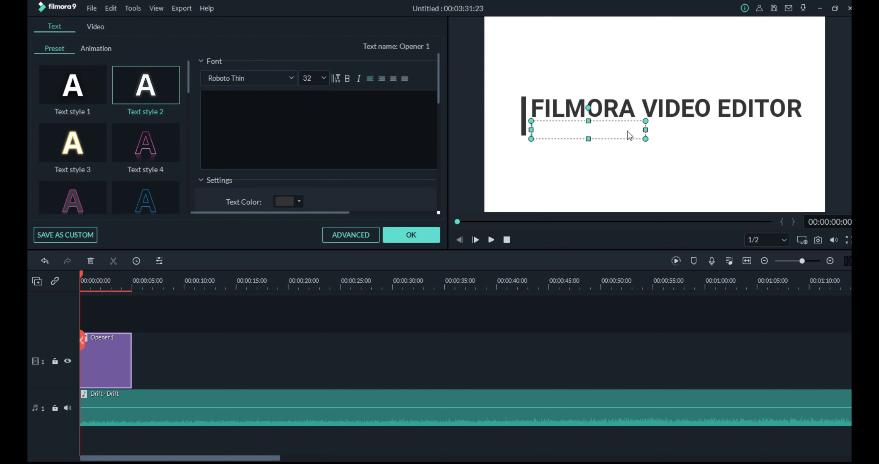
{"action": "type", "text": "L"}
{"action": "type", "text": "EARN EV"}
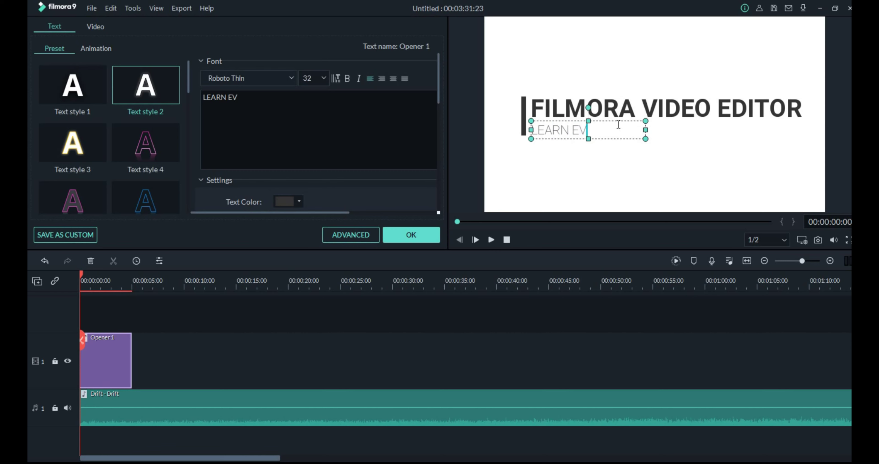
{"action": "type", "text": "E"}
{"action": "key", "text": "BackSpace"}
{"action": "type", "text": "RN EVE"}
{"action": "type", "text": "RYTH"}
{"action": "type", "text": "INGWITHJ"}
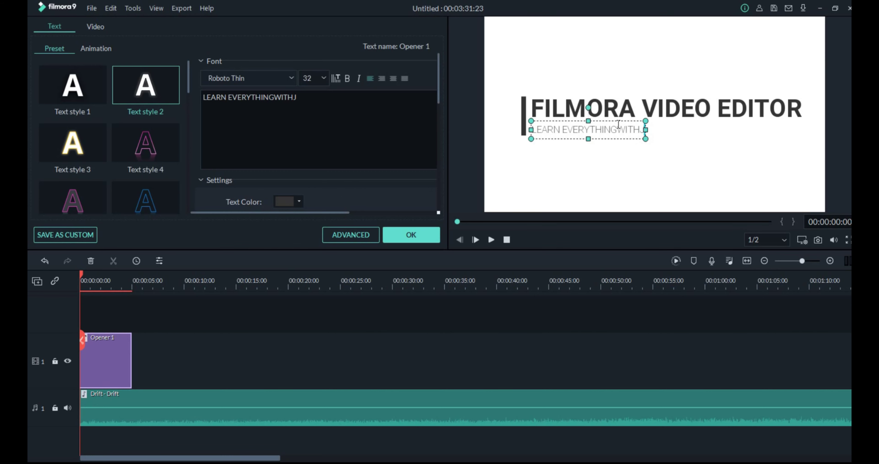
Deselect the subtitle text box in the preview
{"action": "left_click", "coordinate": [650, 131]}
{"action": "left_click", "coordinate": [634, 122]}
{"action": "left_click", "coordinate": [652, 131]}
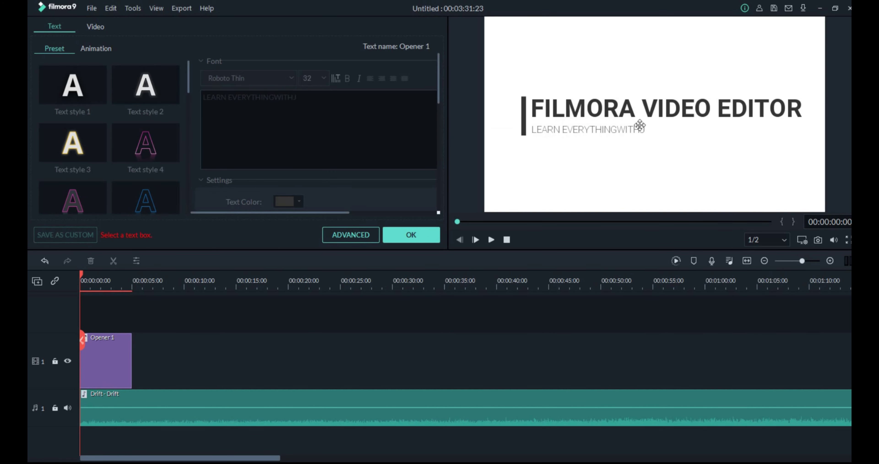
{"action": "left_click", "coordinate": [646, 131]}
{"action": "left_click", "coordinate": [549, 165]}
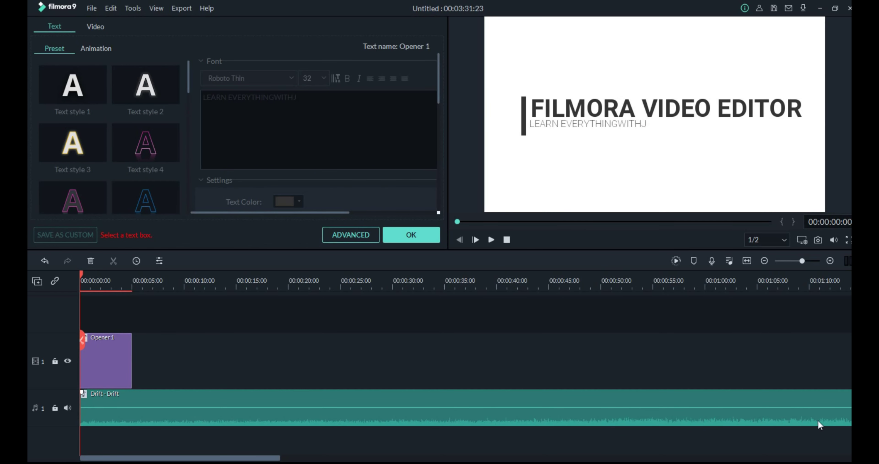
Open the Drift clip's settings and preview the 6-second opener with its music
{"action": "double_click", "coordinate": [478, 408]}
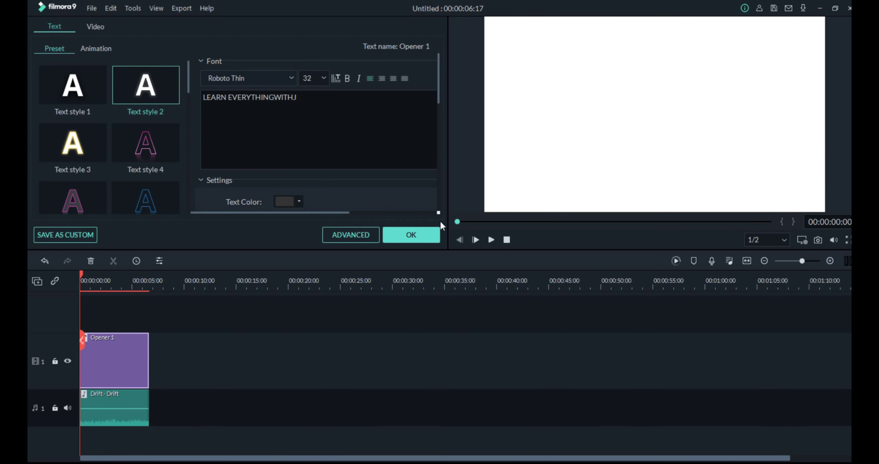
{"action": "left_click", "coordinate": [490, 239]}
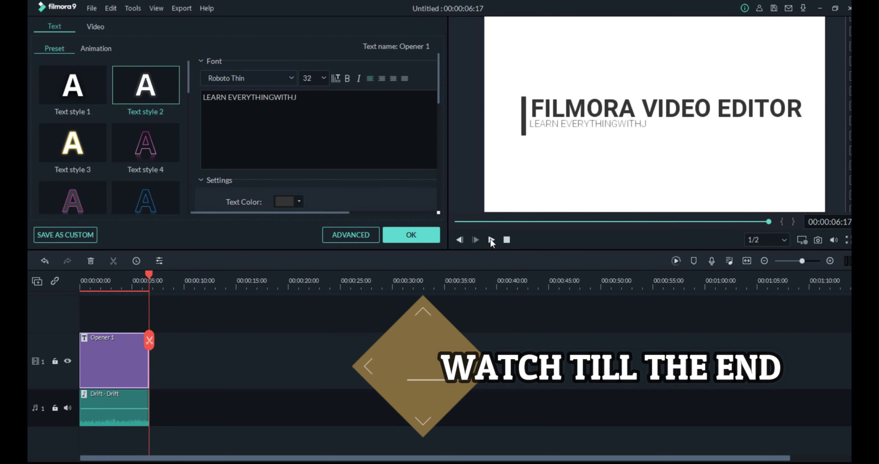
{"action": "left_click", "coordinate": [491, 239]}
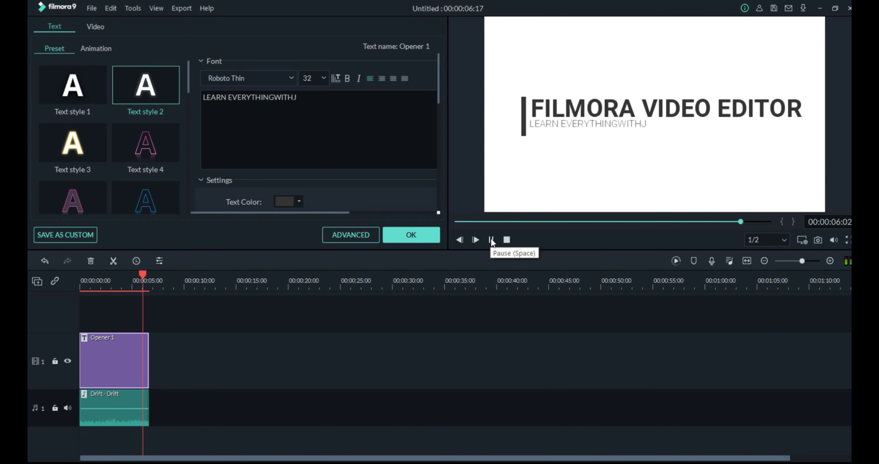
{"action": "left_click", "coordinate": [490, 237]}
{"action": "left_click", "coordinate": [411, 235]}
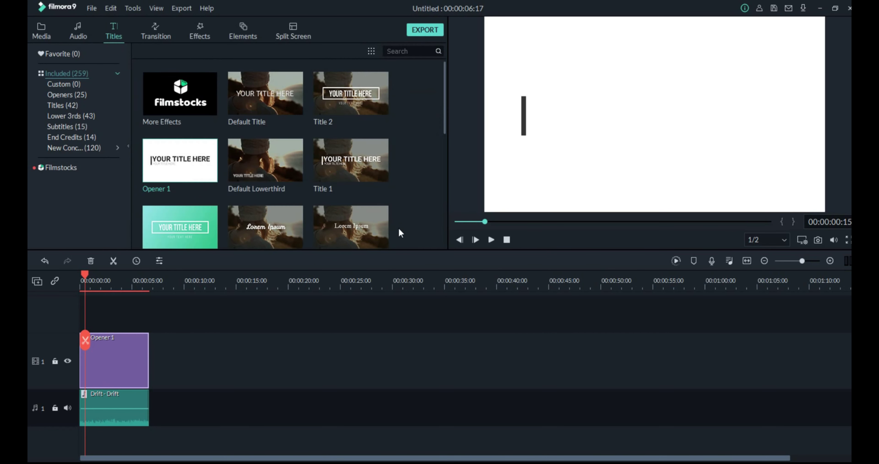
{"action": "left_click", "coordinate": [153, 33]}
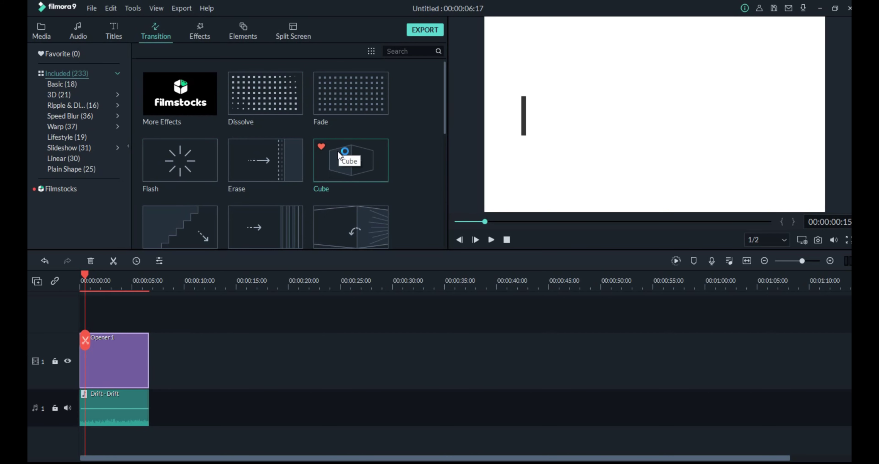
{"action": "left_click", "coordinate": [342, 102]}
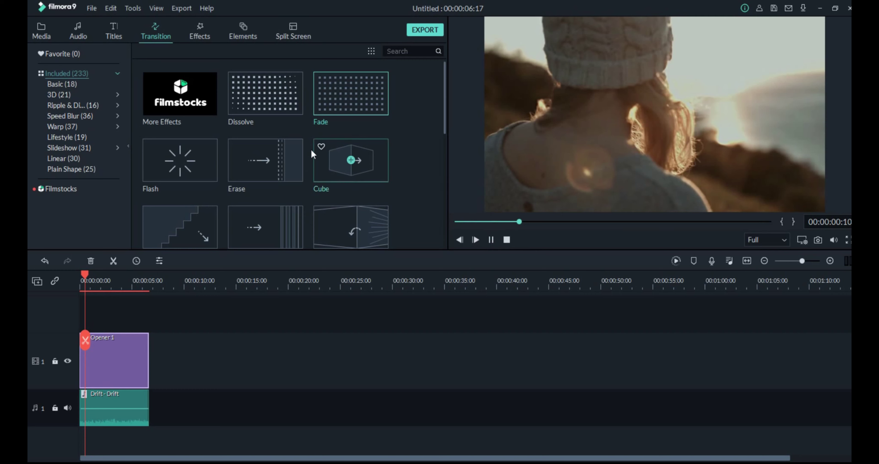
{"action": "left_click", "coordinate": [275, 93]}
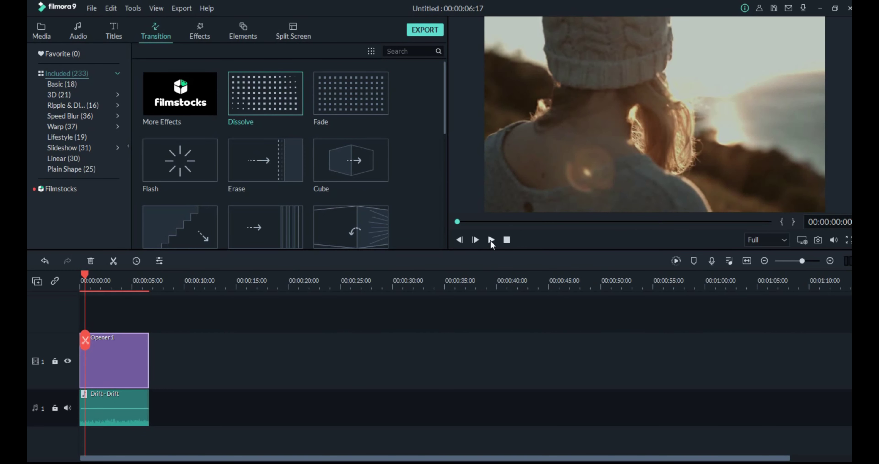
{"action": "left_click", "coordinate": [492, 240]}
{"action": "left_click", "coordinate": [266, 93]}
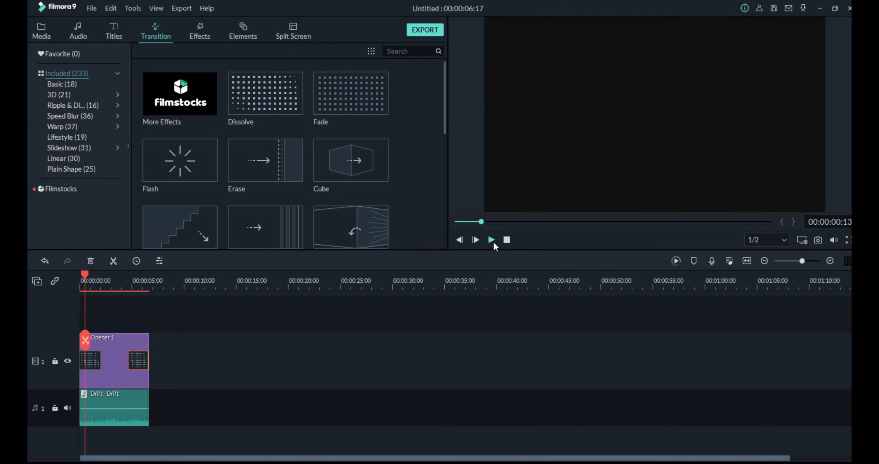
{"action": "left_click", "coordinate": [492, 240]}
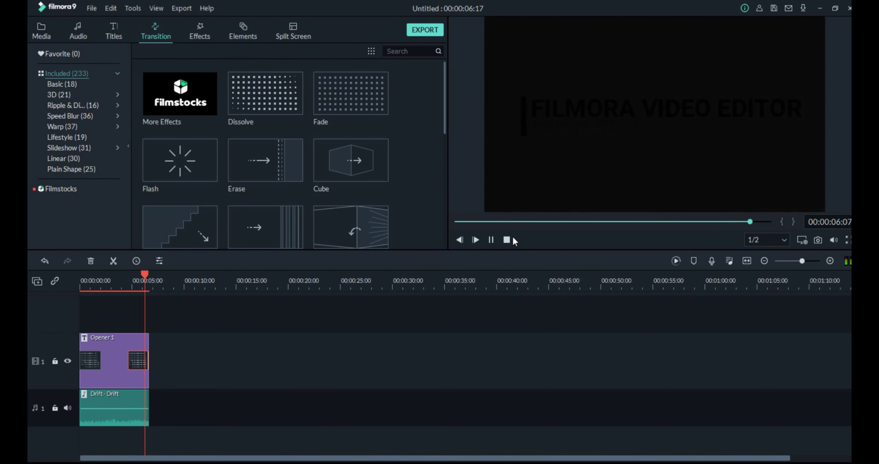
{"action": "left_click", "coordinate": [491, 240]}
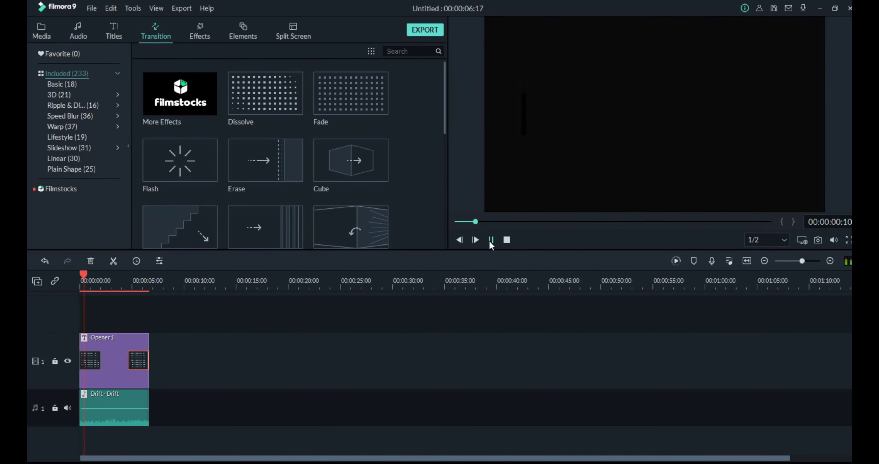
{"action": "left_click", "coordinate": [471, 222]}
{"action": "left_click", "coordinate": [491, 240]}
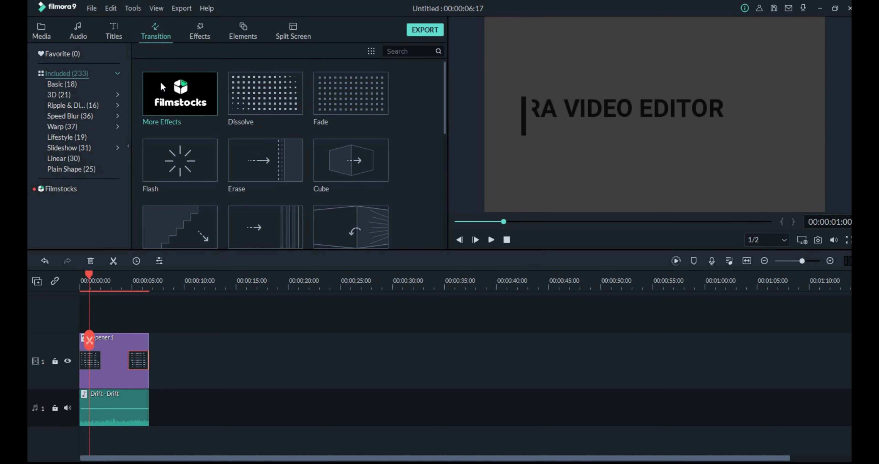
In the project media library, open the import window for the trailer video
{"action": "left_click", "coordinate": [41, 36]}
{"action": "left_click", "coordinate": [291, 159]}
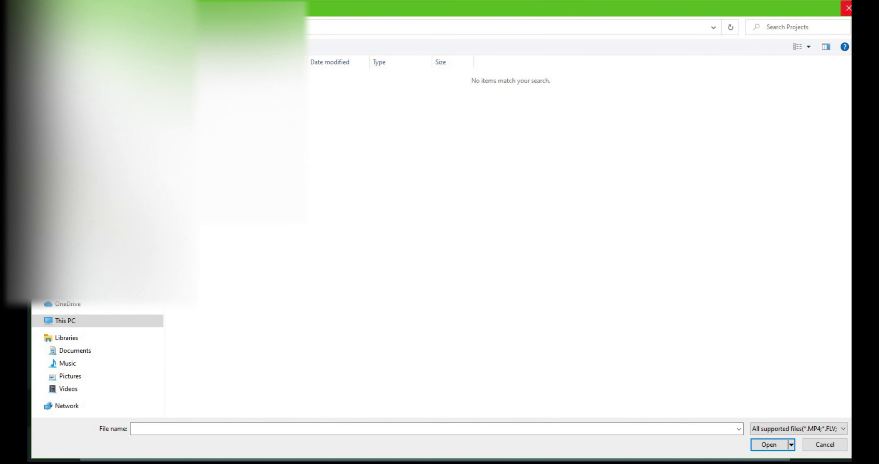
{"action": "left_click", "coordinate": [848, 8]}
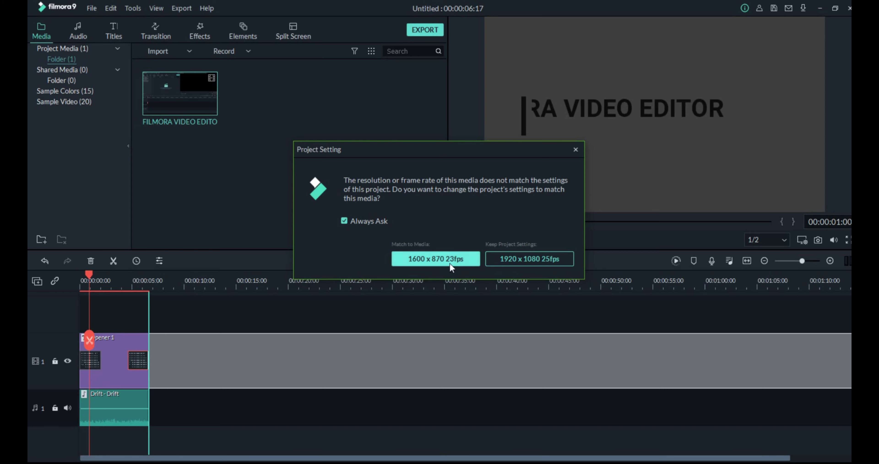
Match the project to the trailer (1600 x 870), close the gap, set volume to -4.88 dB
{"action": "left_click", "coordinate": [450, 262]}
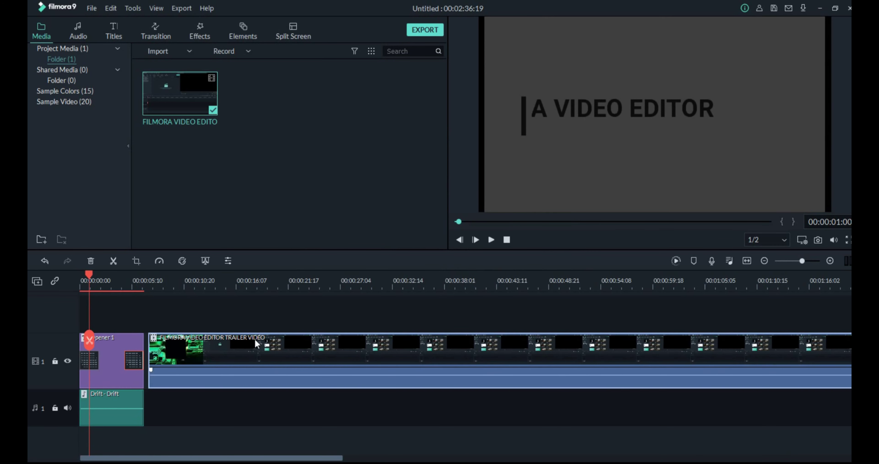
{"action": "left_click_drag", "start_coordinate": [258, 341], "coordinate": [254, 342]}
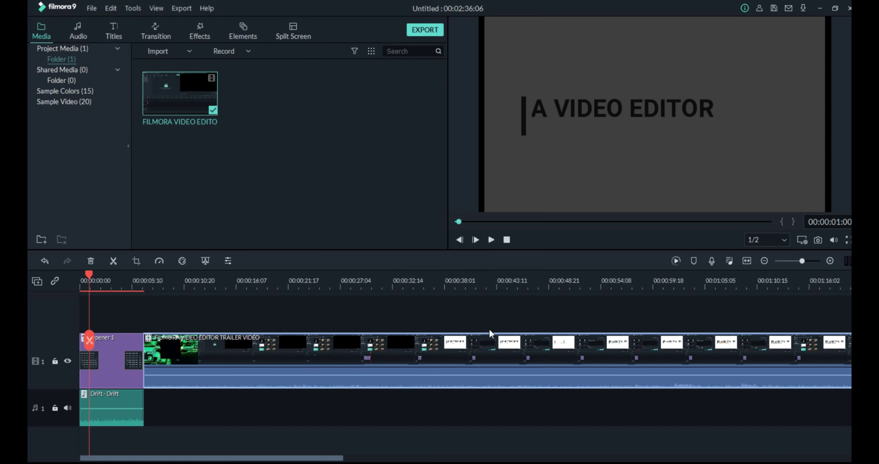
{"action": "left_click_drag", "start_coordinate": [477, 375], "coordinate": [477, 375]}
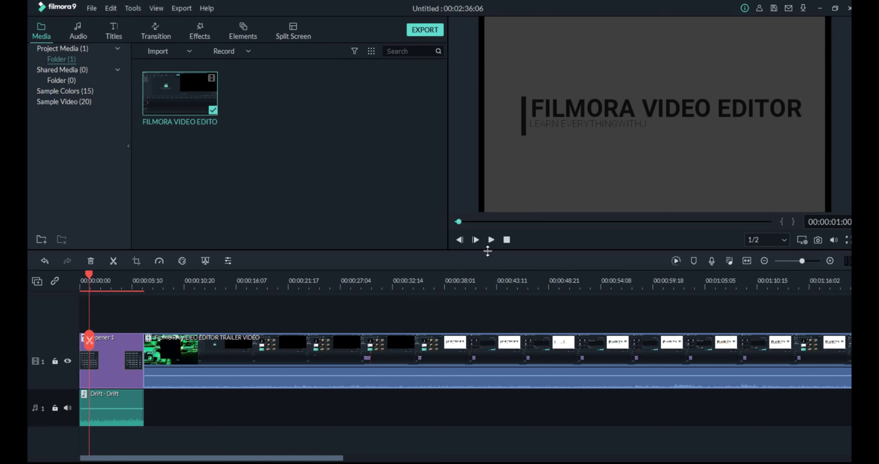
Play the project back from the start to review the opener and trailer
{"action": "left_click", "coordinate": [491, 239]}
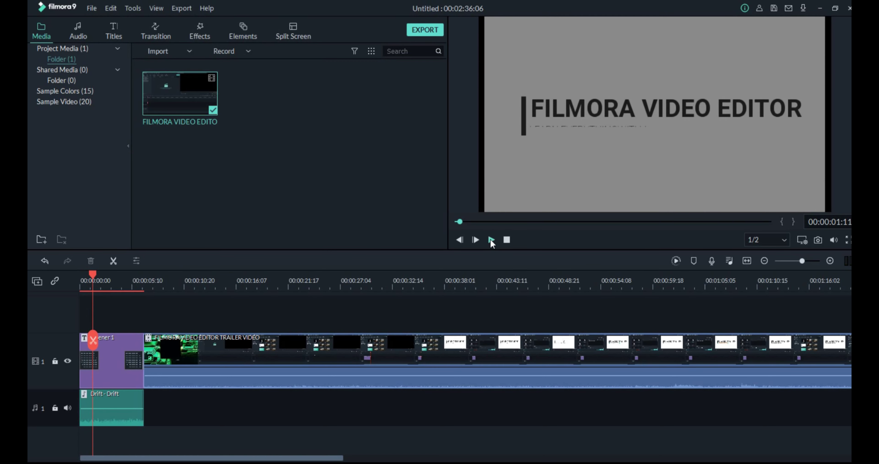
{"action": "left_click", "coordinate": [491, 240]}
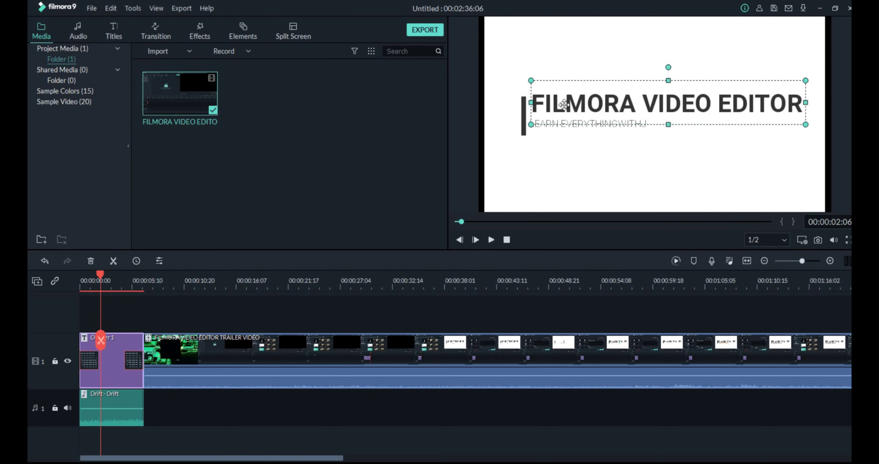
{"action": "left_click", "coordinate": [496, 102]}
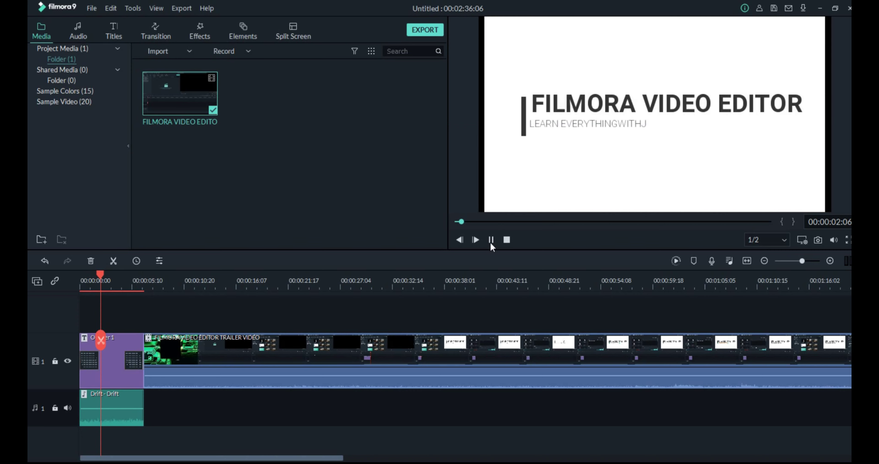
{"action": "left_click", "coordinate": [491, 239]}
{"action": "left_click", "coordinate": [455, 227]}
{"action": "key", "text": "space"}
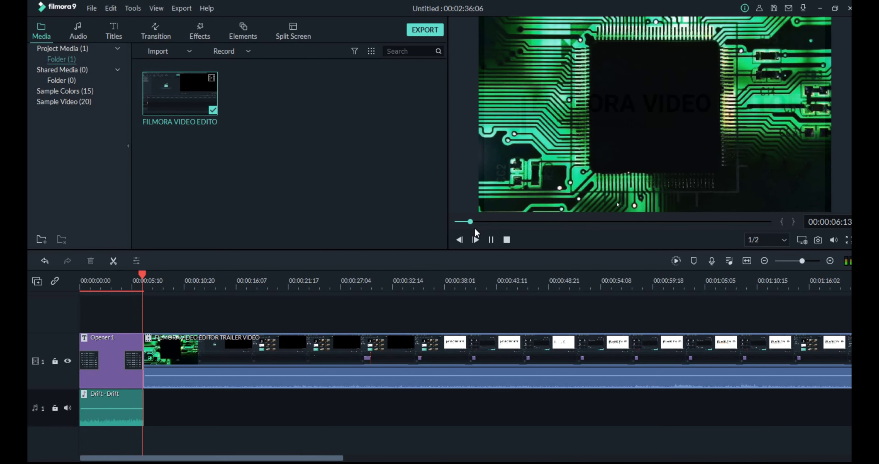
{"action": "mouse_move", "coordinate": [470, 381]}
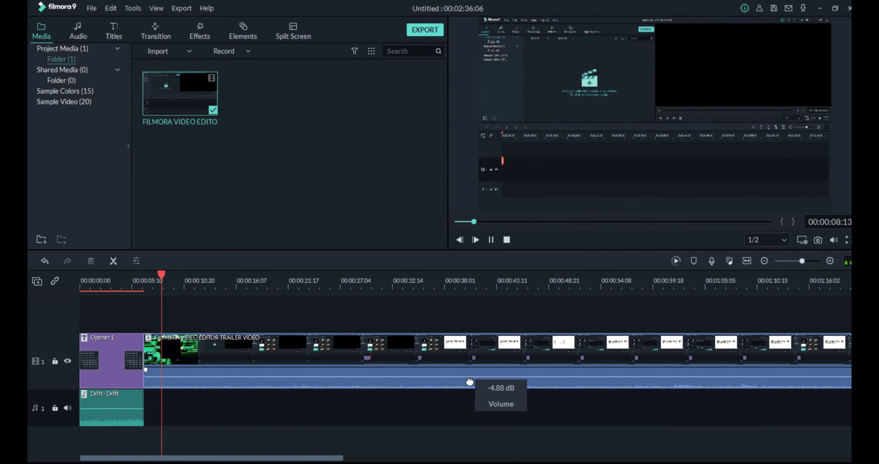
{"action": "left_click", "coordinate": [490, 240]}
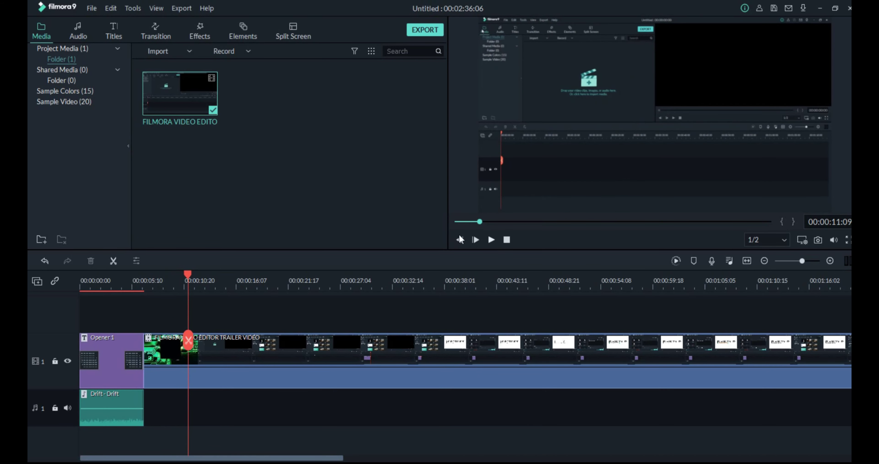
Add a second Drift - Drift clip after the first on the audio track and lower its volume
{"action": "left_click", "coordinate": [73, 37]}
{"action": "left_click_drag", "start_coordinate": [252, 117], "coordinate": [157, 341]}
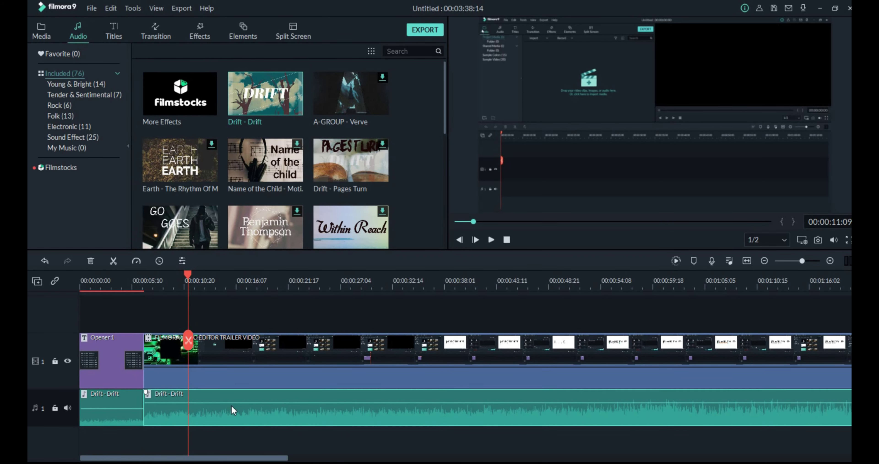
{"action": "double_click", "coordinate": [251, 401]}
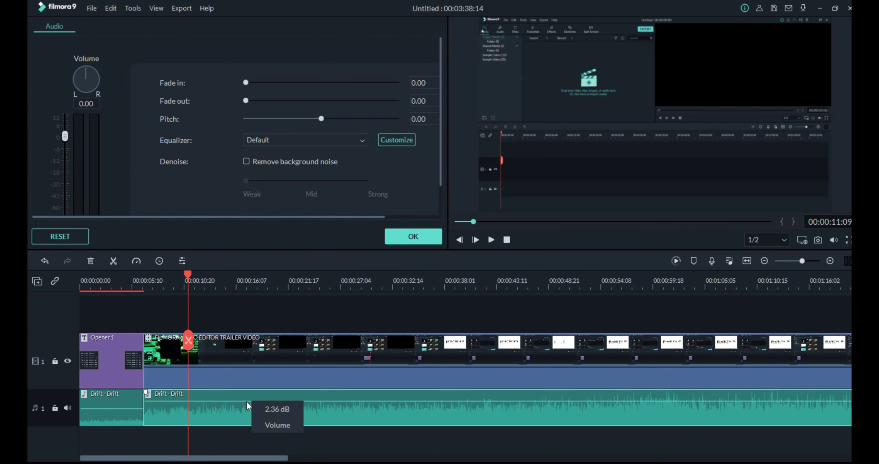
{"action": "mouse_move", "coordinate": [246, 401]}
{"action": "left_mouse_down"}
{"action": "mouse_move", "coordinate": [244, 392]}
{"action": "mouse_move", "coordinate": [255, 411]}
{"action": "left_mouse_up"}
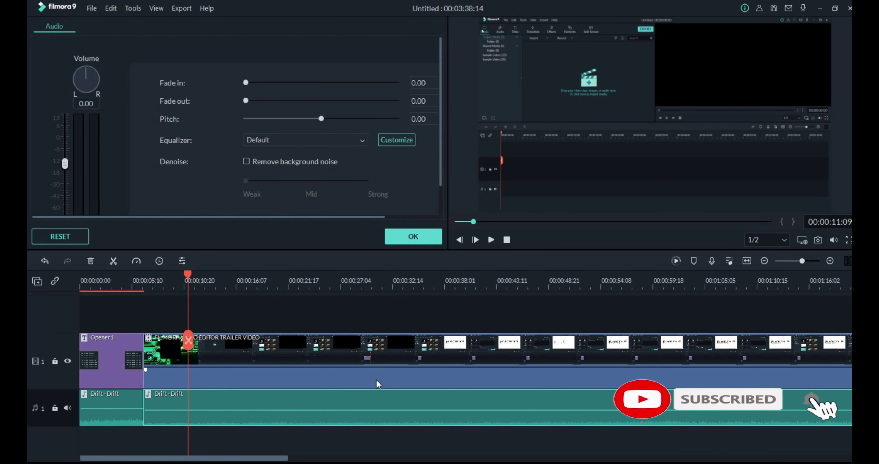
Play the project from the start to check the music level
{"action": "left_click", "coordinate": [491, 240]}
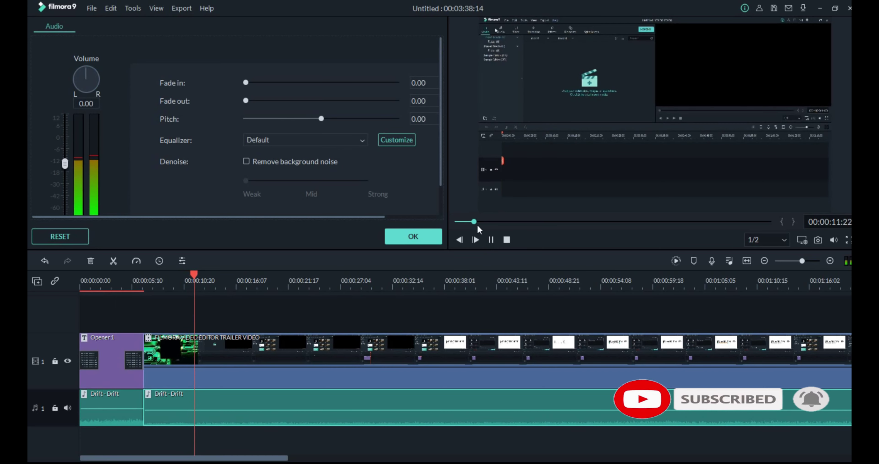
{"action": "left_click_drag", "start_coordinate": [475, 222], "coordinate": [465, 222]}
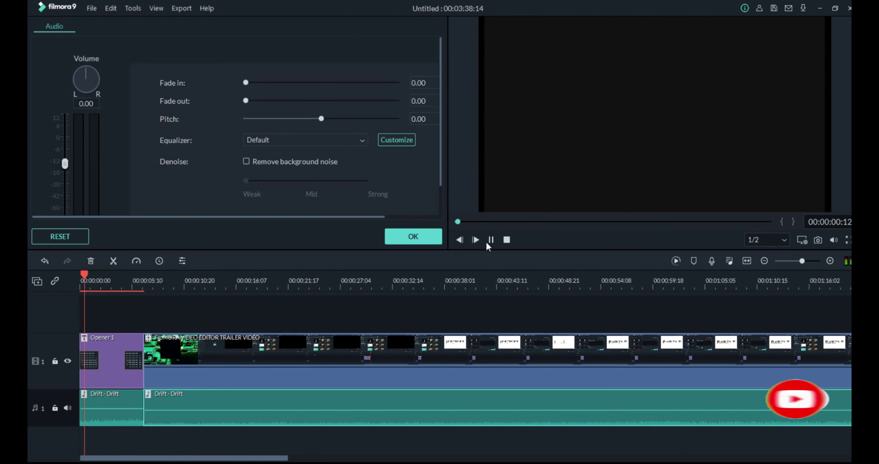
{"action": "left_click", "coordinate": [491, 240]}
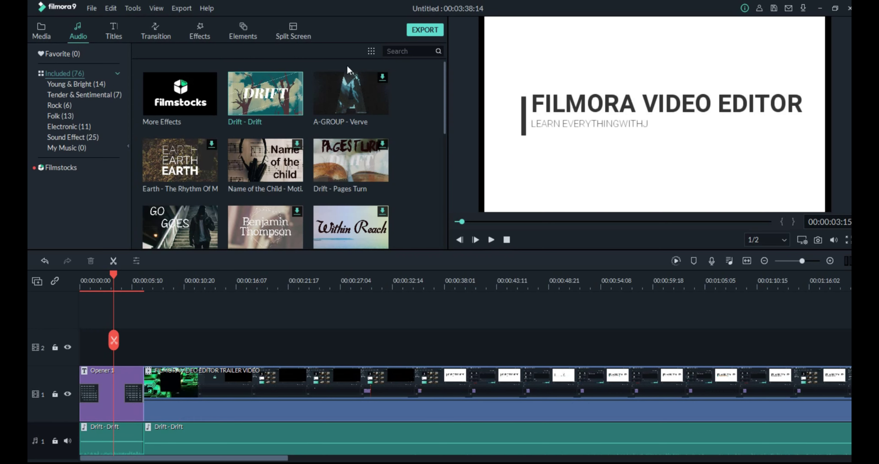
{"action": "left_click", "coordinate": [492, 240]}
{"action": "left_click", "coordinate": [499, 220]}
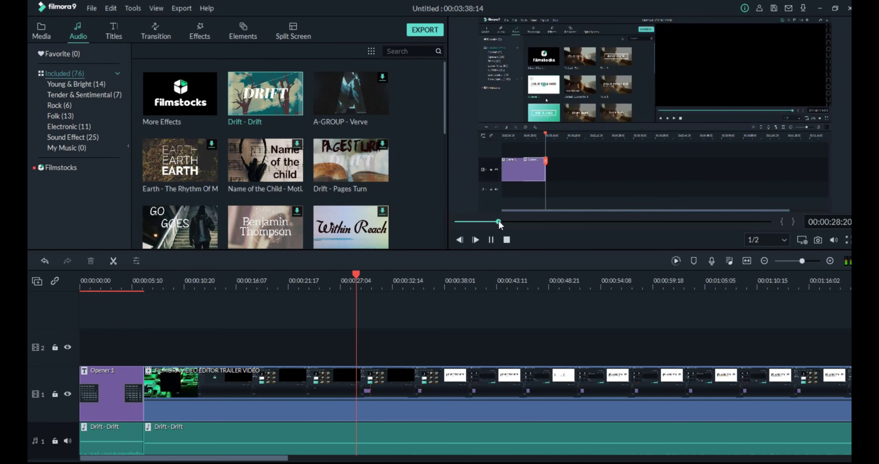
{"action": "left_click", "coordinate": [524, 221]}
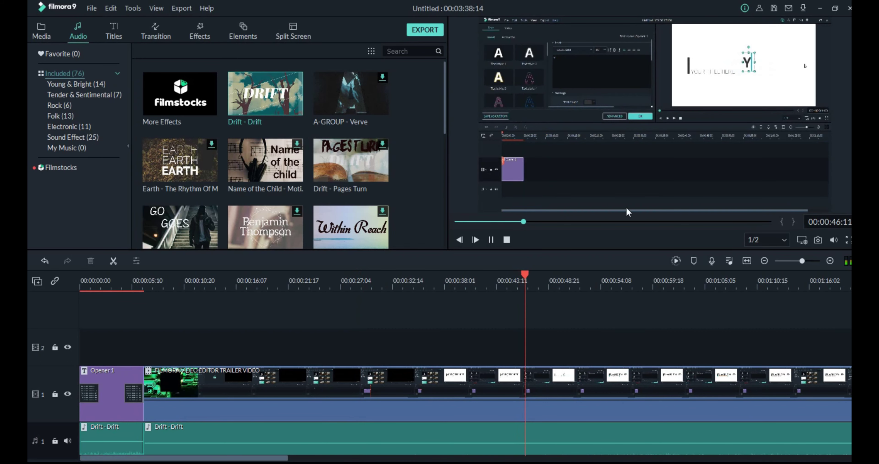
{"action": "left_click", "coordinate": [577, 222]}
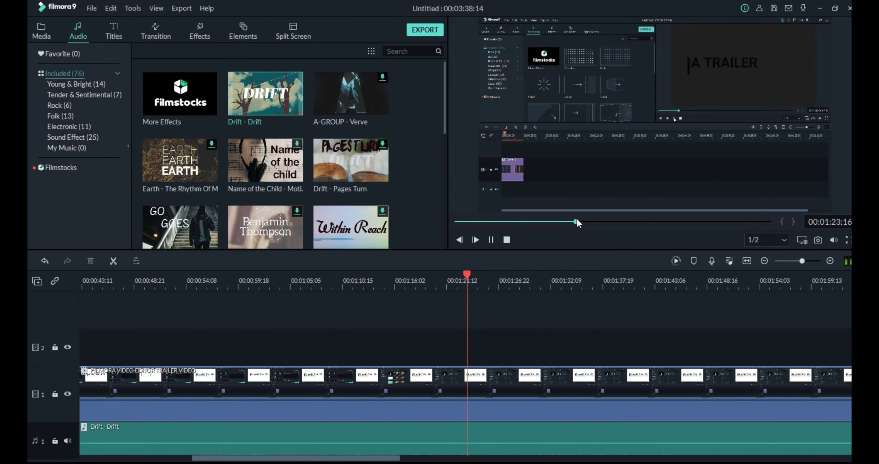
{"action": "left_click", "coordinate": [628, 221]}
{"action": "left_click", "coordinate": [658, 222]}
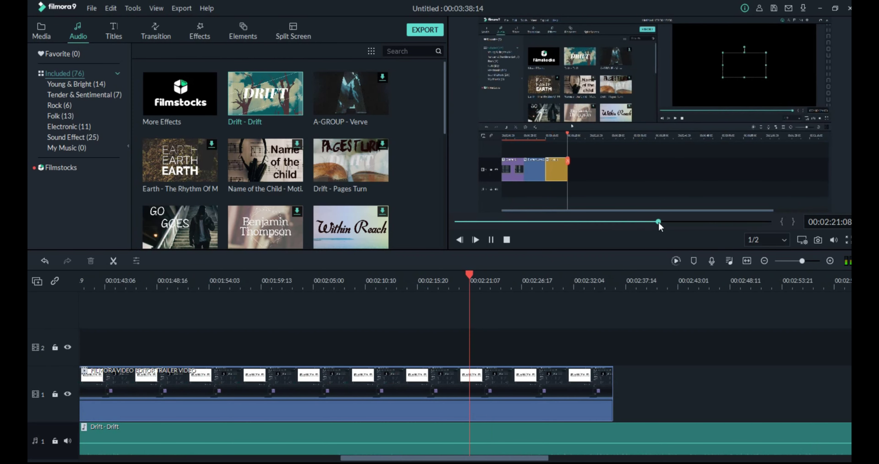
{"action": "left_click", "coordinate": [701, 221]}
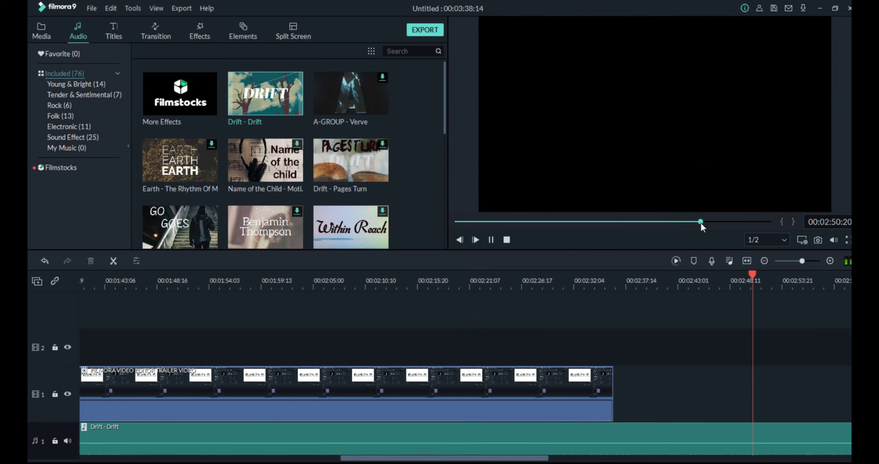
{"action": "mouse_move", "coordinate": [701, 222]}
{"action": "left_mouse_down"}
{"action": "mouse_move", "coordinate": [540, 222]}
{"action": "mouse_move", "coordinate": [432, 270]}
{"action": "left_mouse_up"}
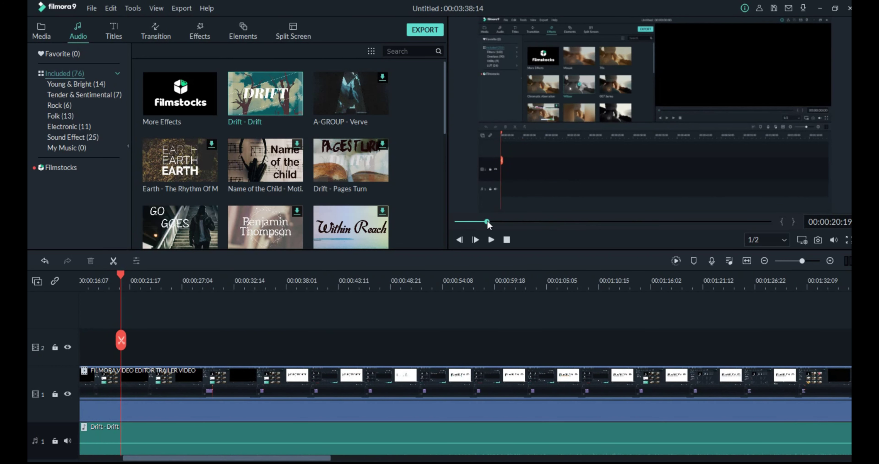
{"action": "key", "text": "space"}
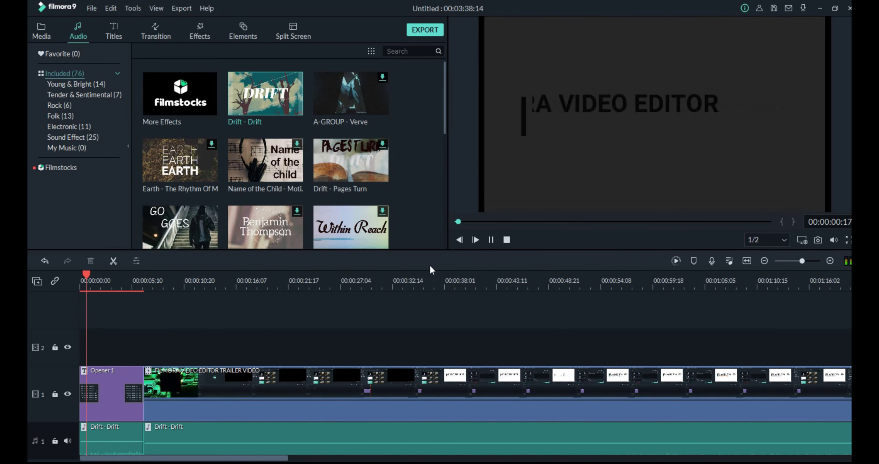